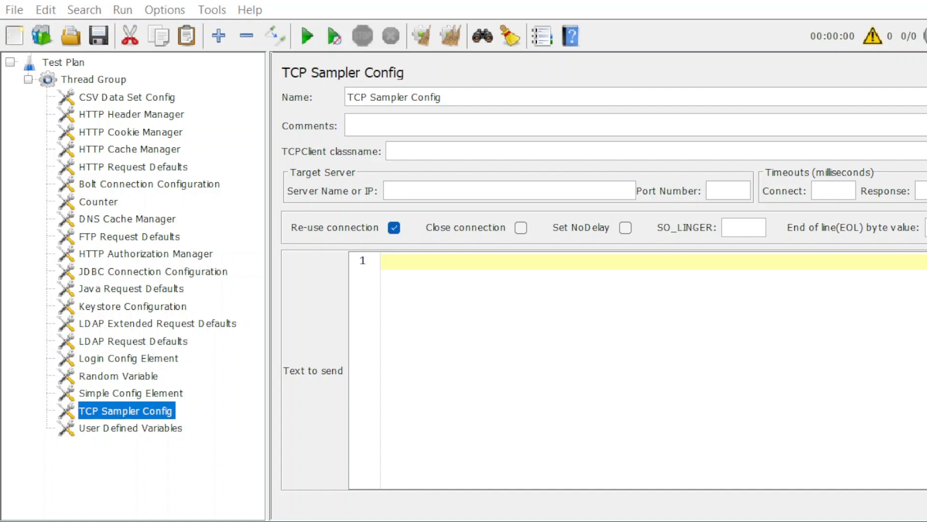
# Review the Thread Group, CSV Data Set Config and HTTP Header Manager settings in turn
pyautogui.click(108, 82)
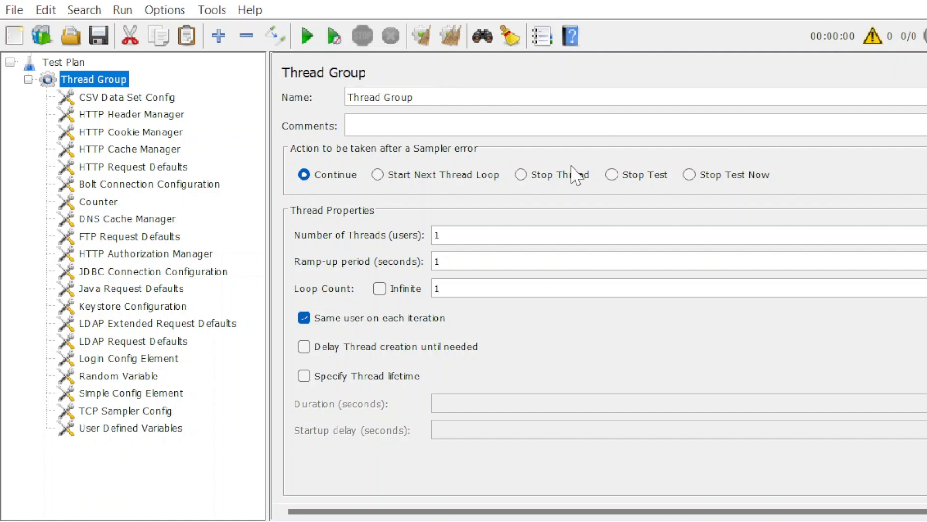
pyautogui.click(122, 99)
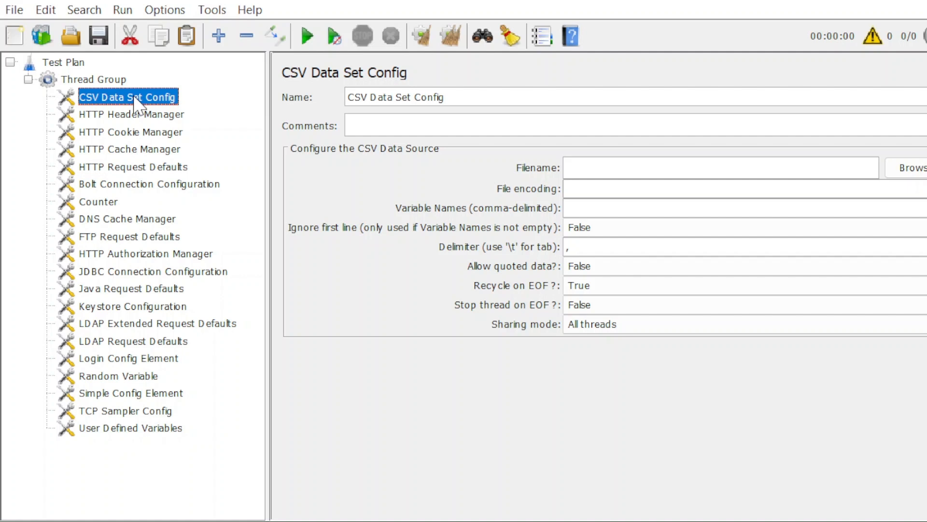
pyautogui.click(143, 122)
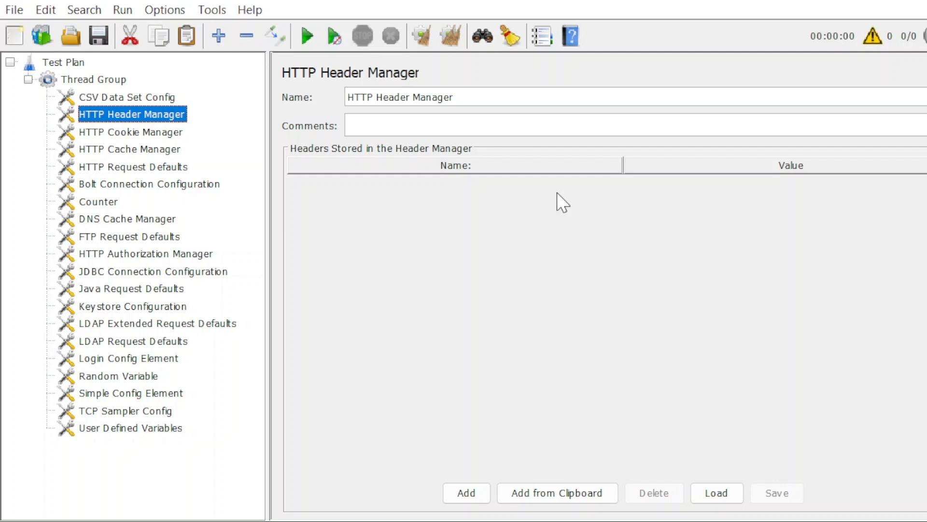
# Look at the Cookie and Cache Managers, leaving 'Clear cache each iteration' off
pyautogui.click(164, 137)
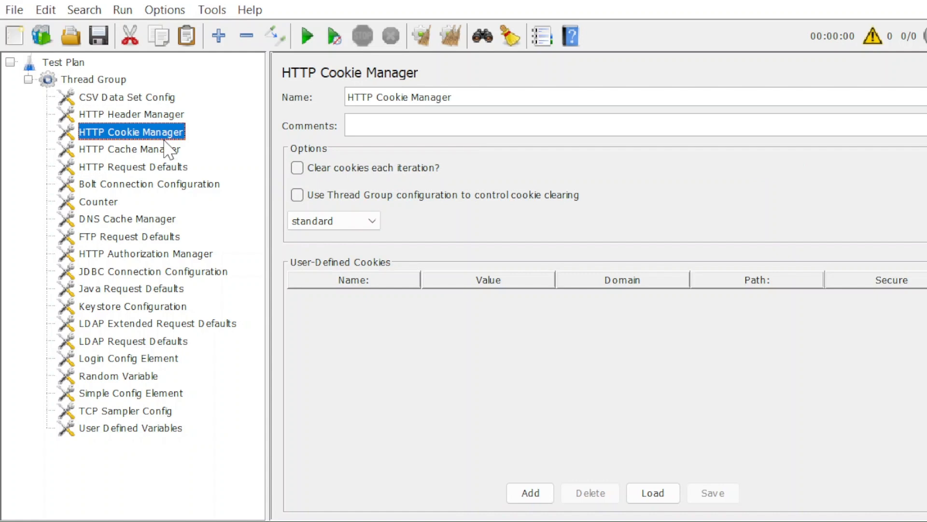
pyautogui.click(160, 150)
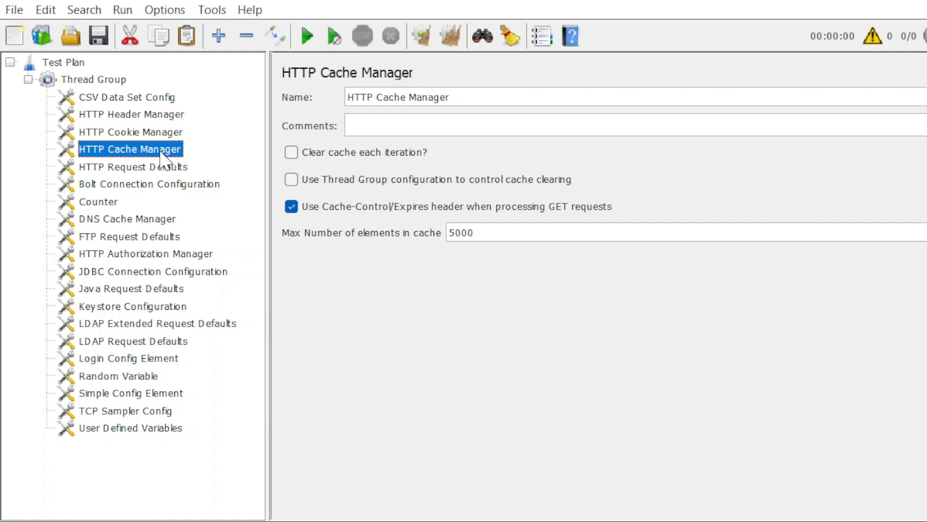
pyautogui.click(319, 155)
pyautogui.click(330, 157)
# Add an empty parameter row to HTTP Request Defaults, ending on Bolt Connection Configuration
pyautogui.click(143, 166)
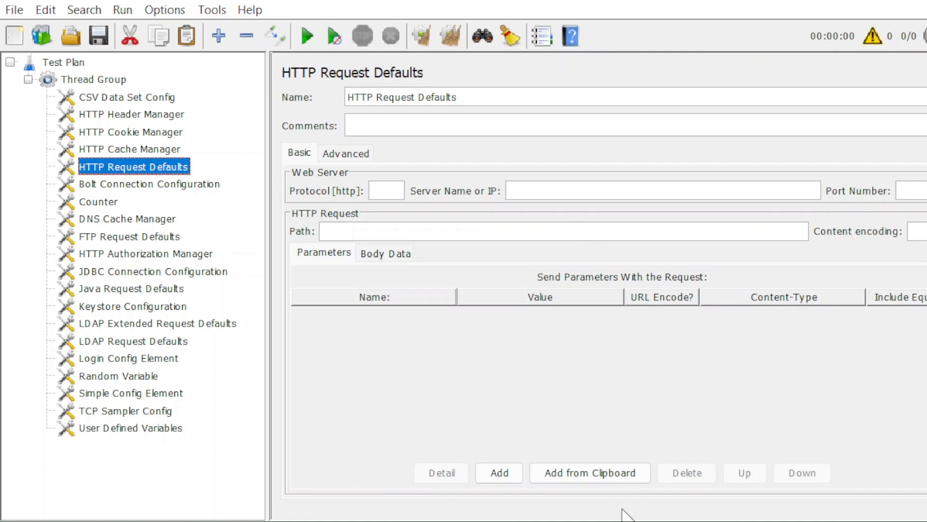
pyautogui.click(499, 472)
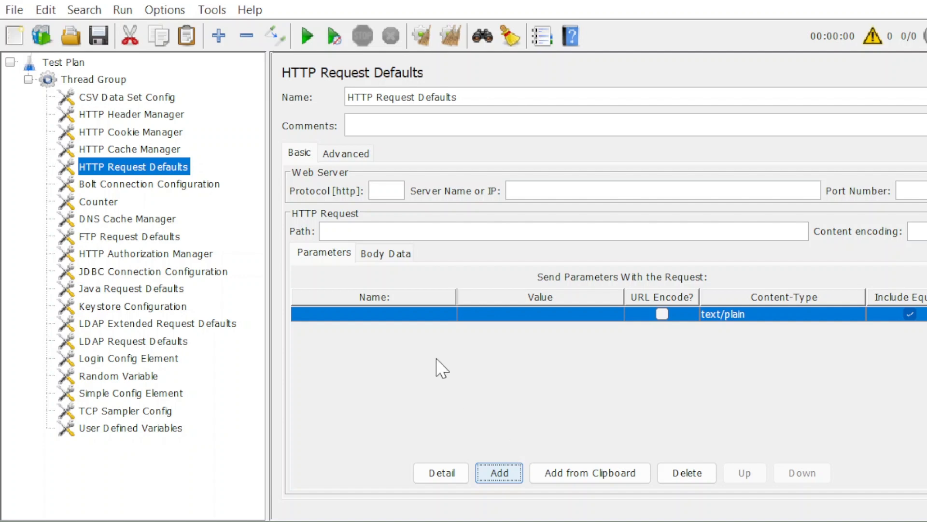
pyautogui.click(193, 186)
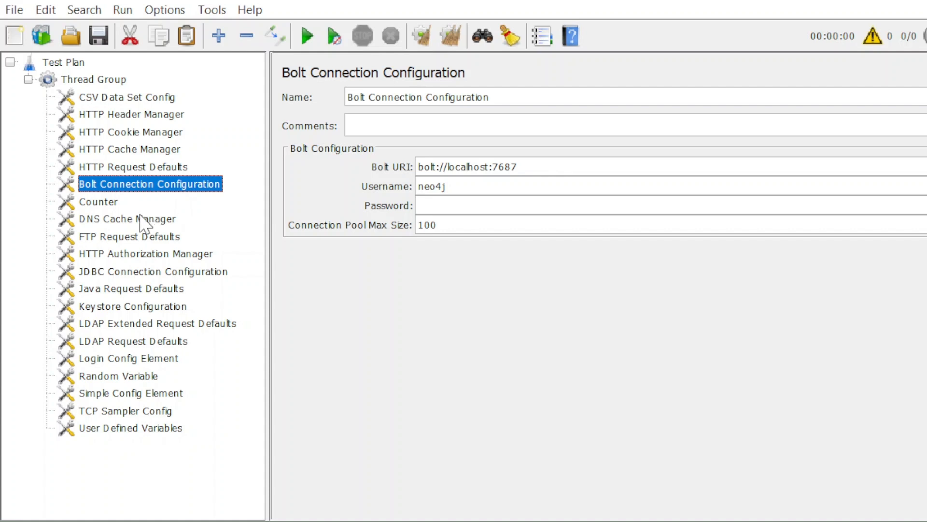
# Give the Counter start 0, increment 1, maximum 100 and number format 0000
pyautogui.click(108, 204)
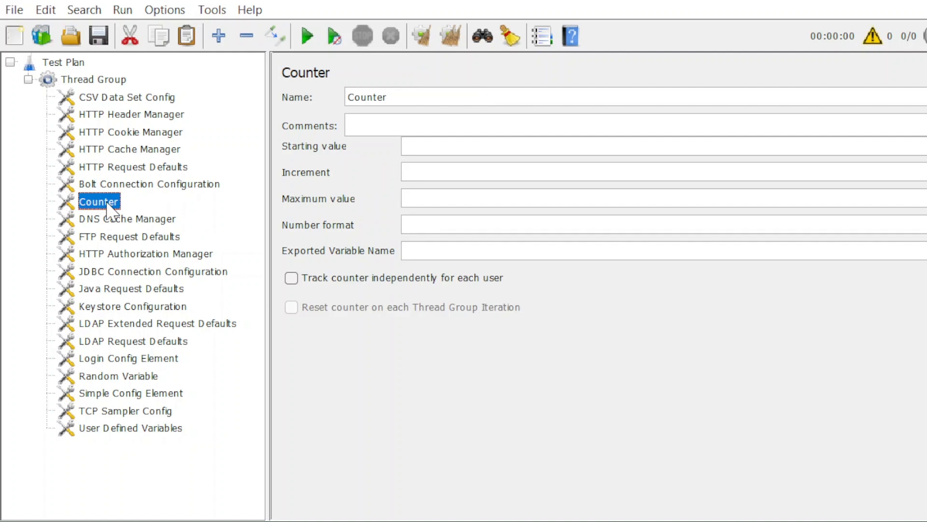
pyautogui.click(435, 146)
pyautogui.write('0')
pyautogui.click(431, 176)
pyautogui.write('1')
pyautogui.click(437, 206)
pyautogui.write('100')
pyautogui.click(445, 230)
pyautogui.write('0000')
# Name the Counter variable 'anyyth', track it per user, then view DNS Cache Manager
pyautogui.click(441, 251)
pyautogui.write('anyyth')
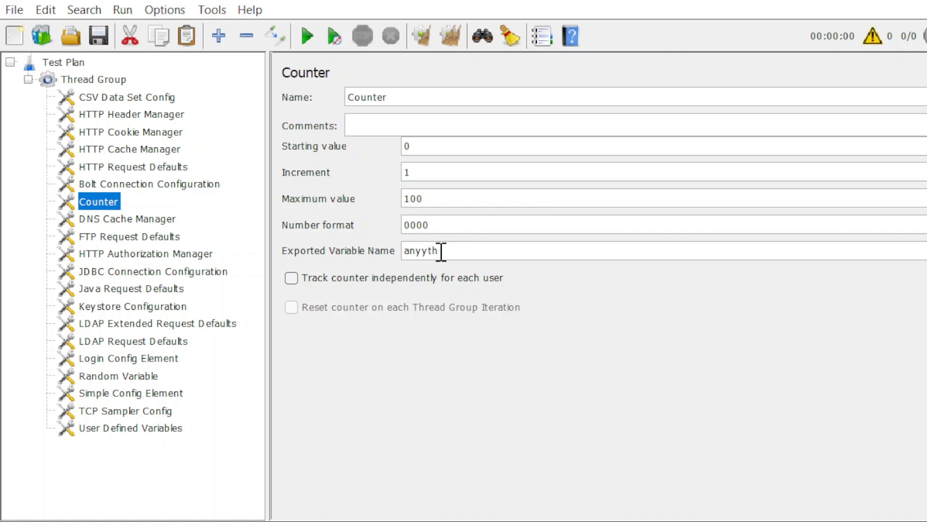
pyautogui.moveTo(441, 251); pyautogui.dragTo(372, 244)
pyautogui.click(337, 284)
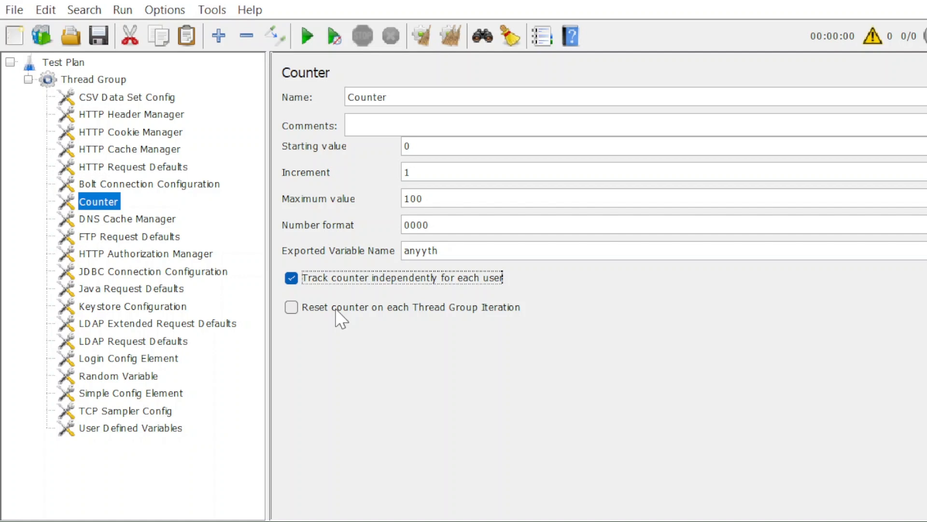
pyautogui.click(160, 219)
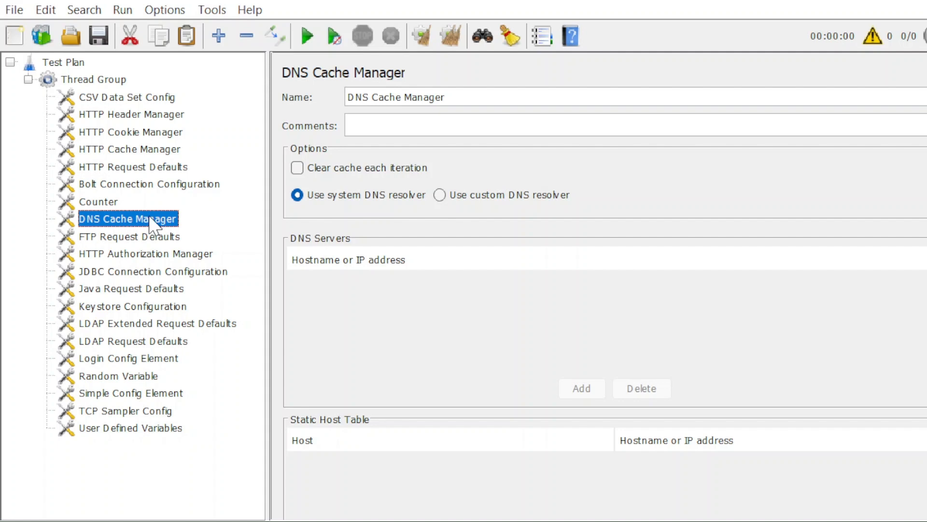
# Step through FTP, Authorization, JDBC, Java, Keystore, LDAP and Login Config element settings
pyautogui.click(151, 238)
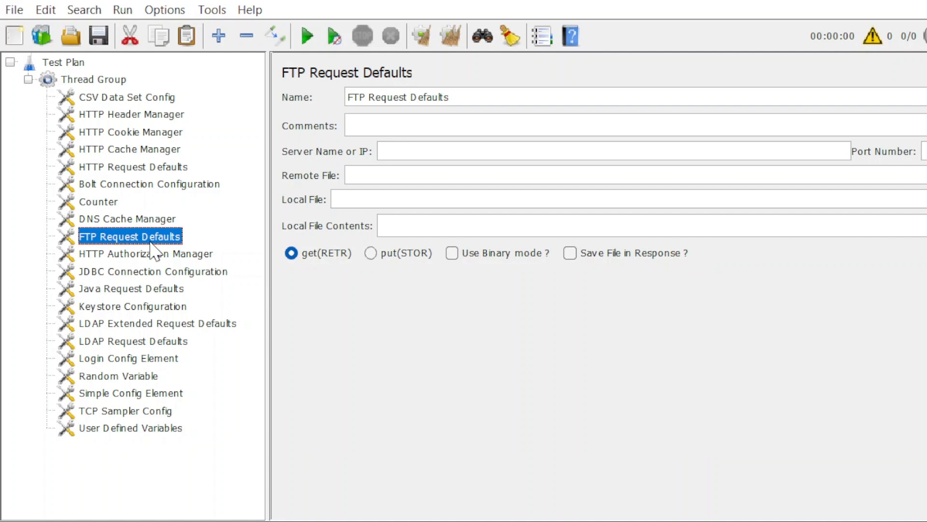
pyautogui.click(150, 255)
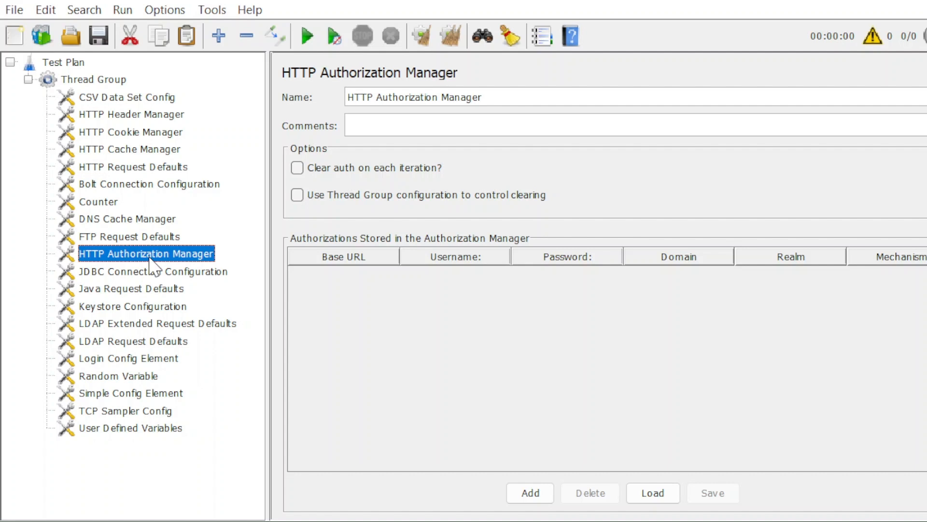
pyautogui.click(145, 271)
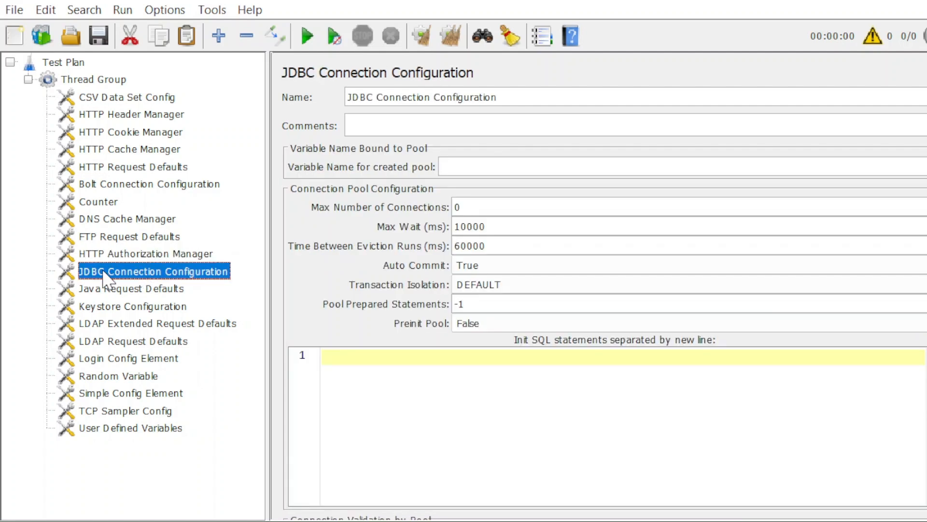
pyautogui.click(149, 288)
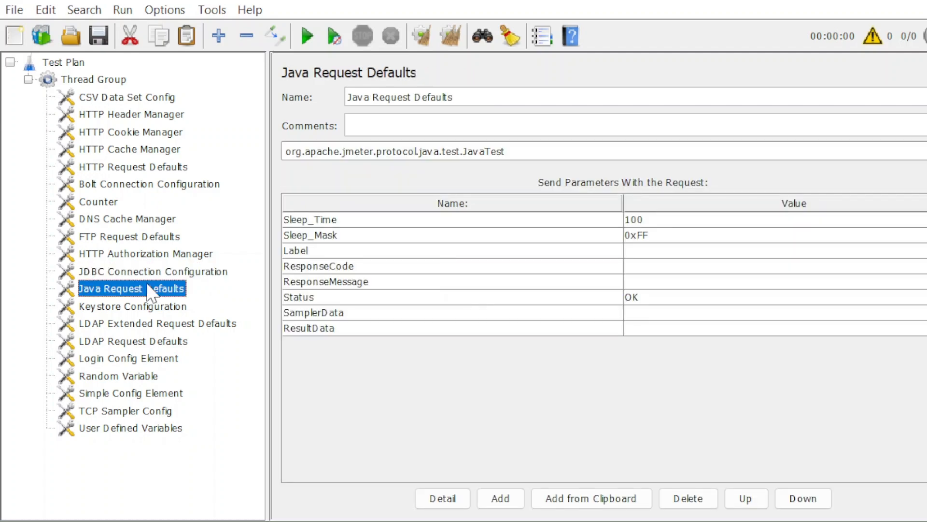
pyautogui.click(150, 307)
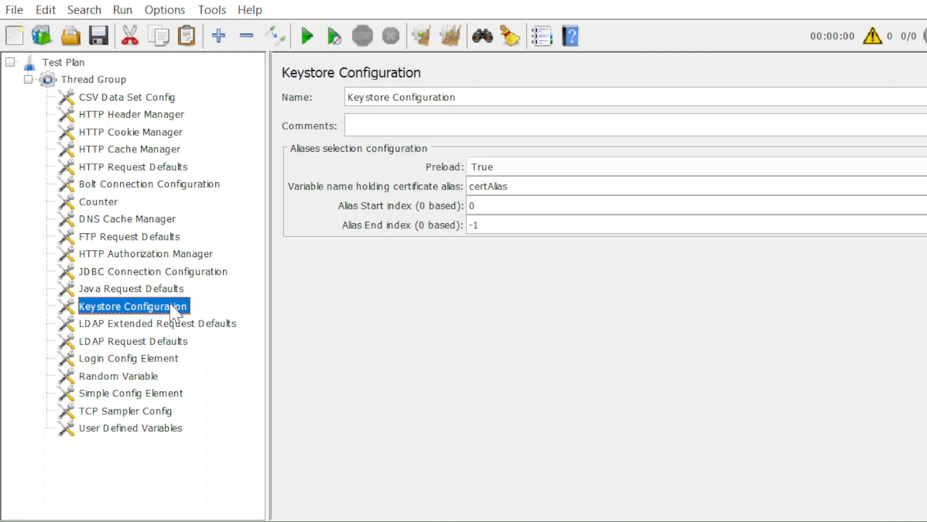
pyautogui.click(167, 330)
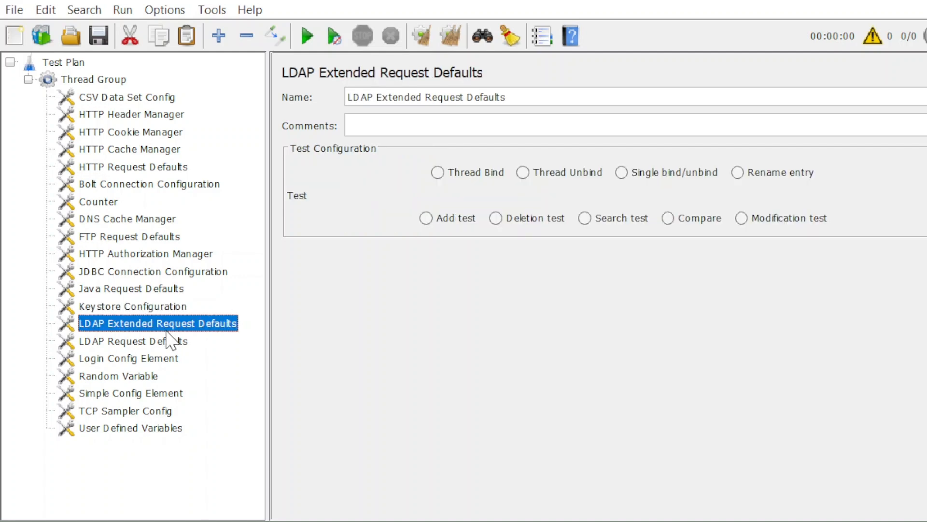
pyautogui.click(164, 340)
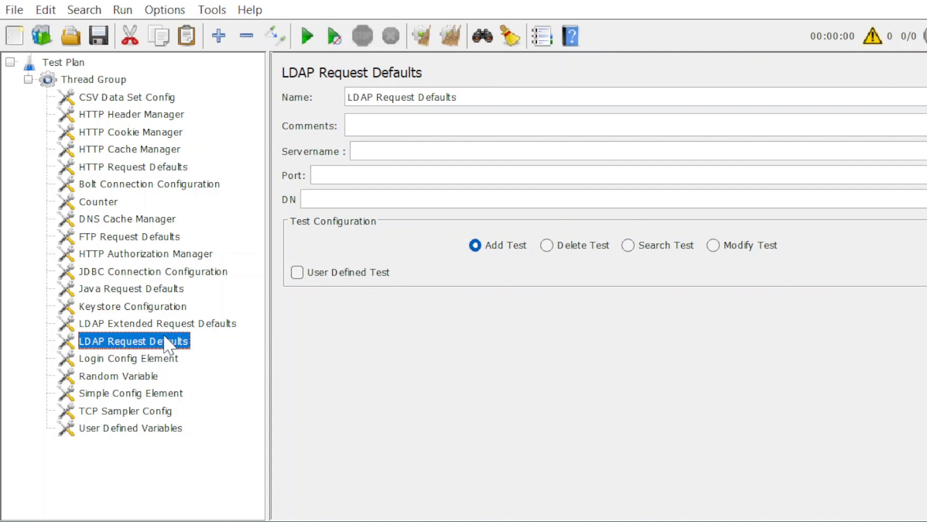
pyautogui.click(165, 359)
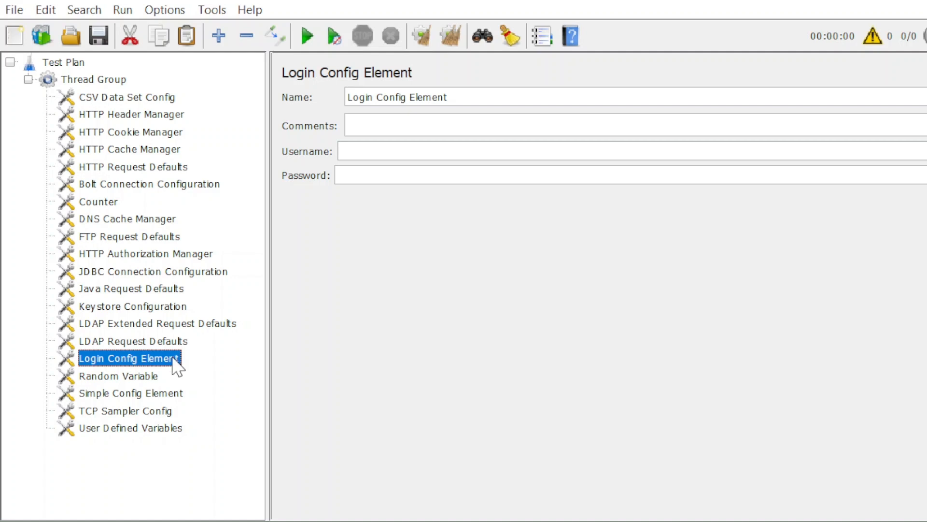
# Set the Random Variable's maximum value to 9
pyautogui.click(148, 376)
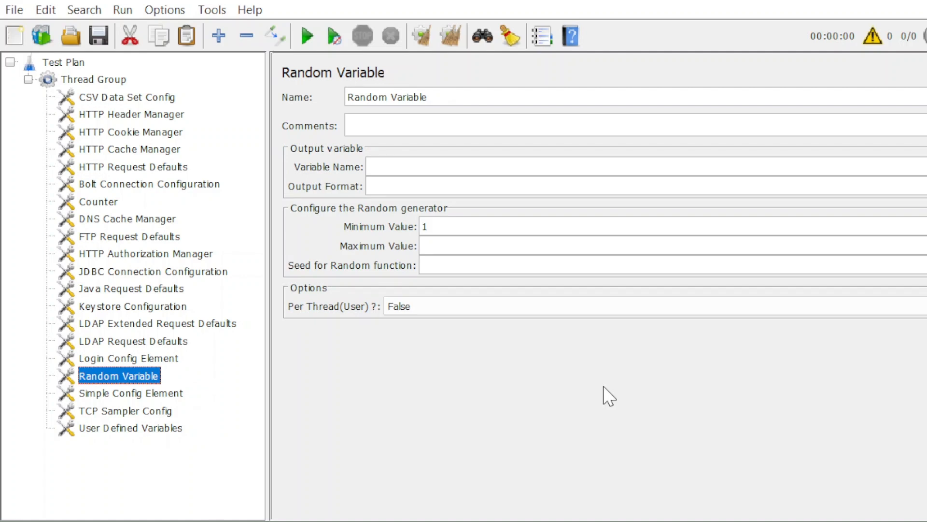
pyautogui.click(461, 247)
pyautogui.write('9')
# Browse Simple Config Element and TCP Sampler Config, ending on User Defined Variables
pyautogui.click(167, 394)
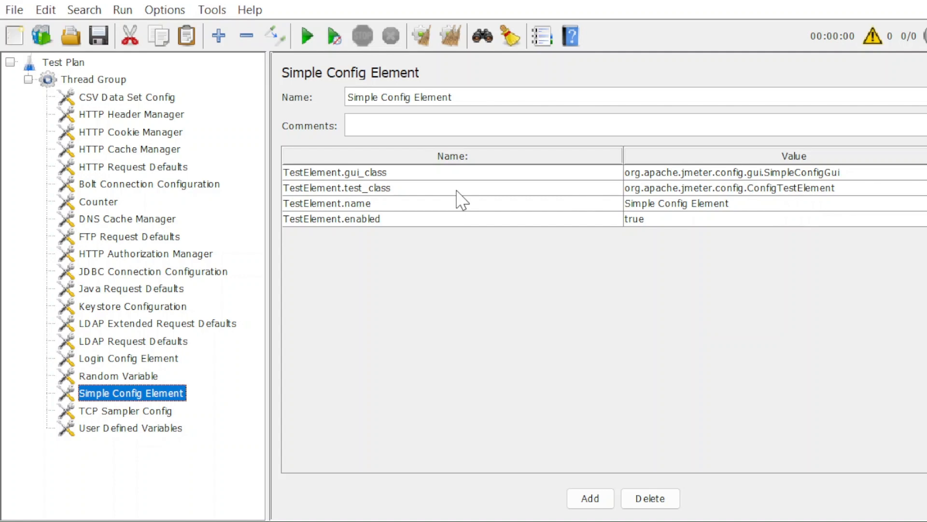
pyautogui.click(137, 412)
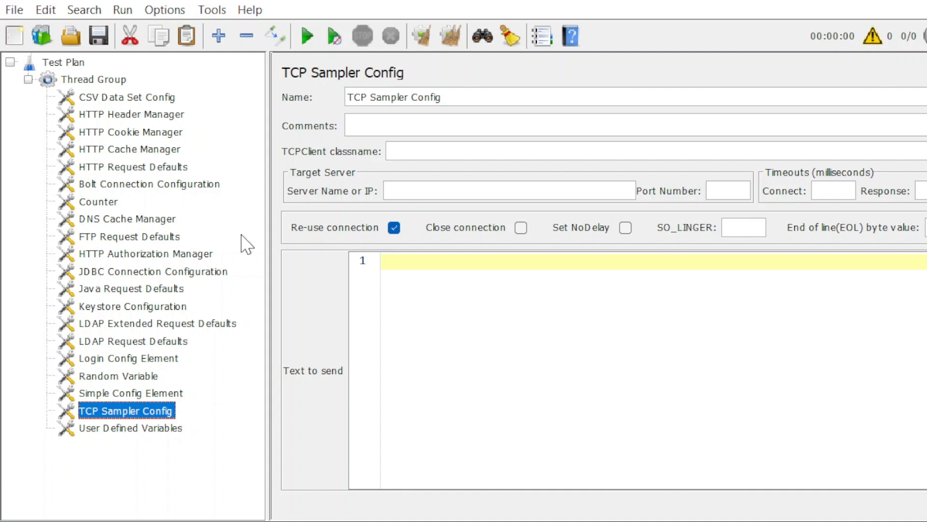
pyautogui.click(163, 171)
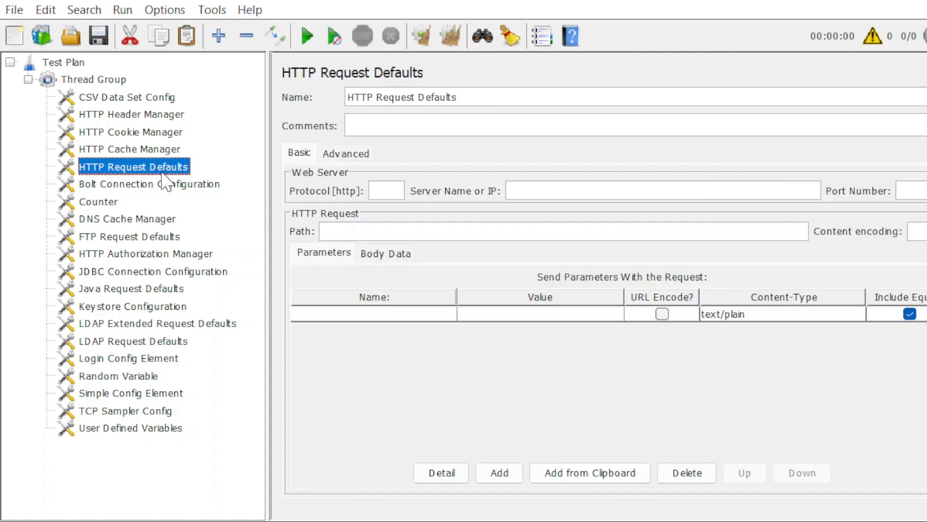
pyautogui.click(132, 415)
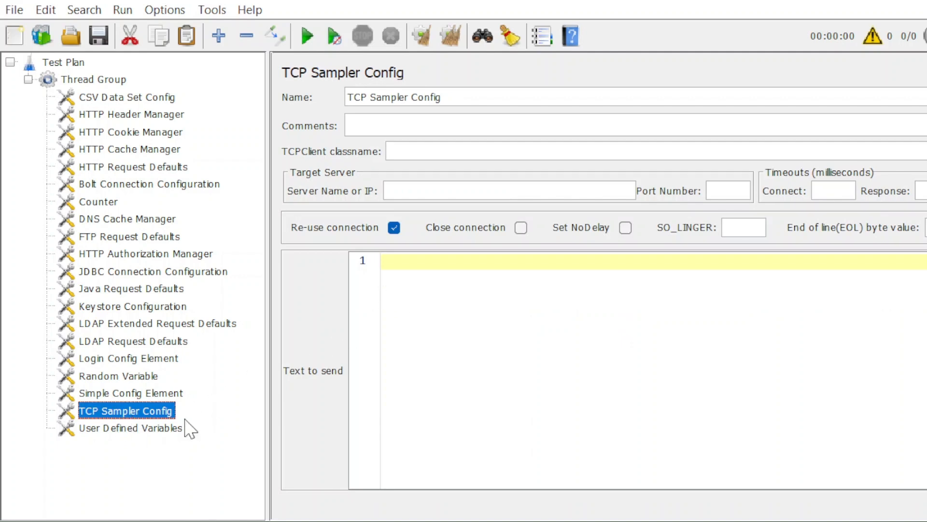
pyautogui.click(148, 431)
pyautogui.click(145, 395)
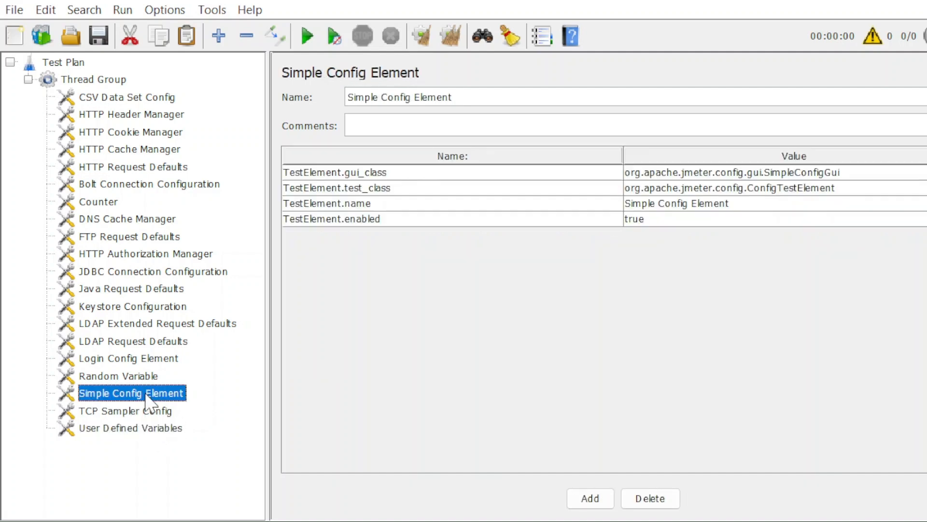
pyautogui.click(148, 429)
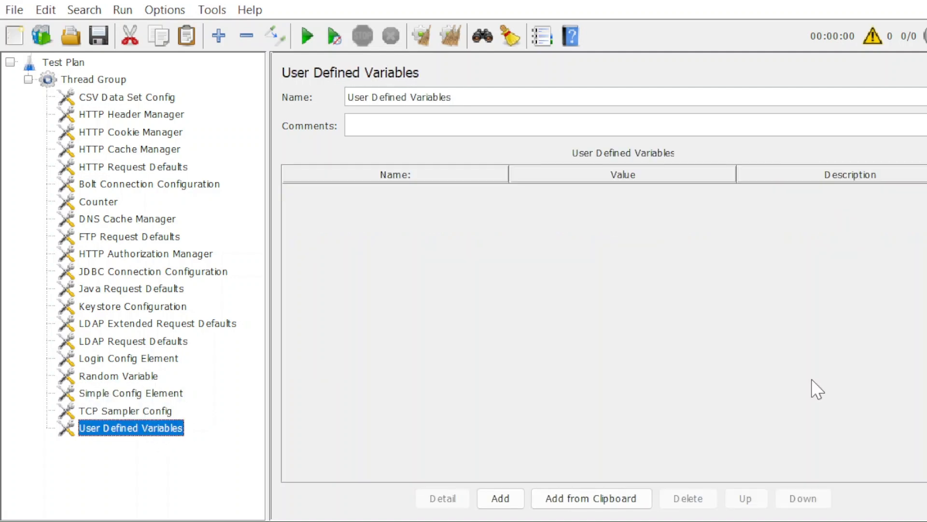